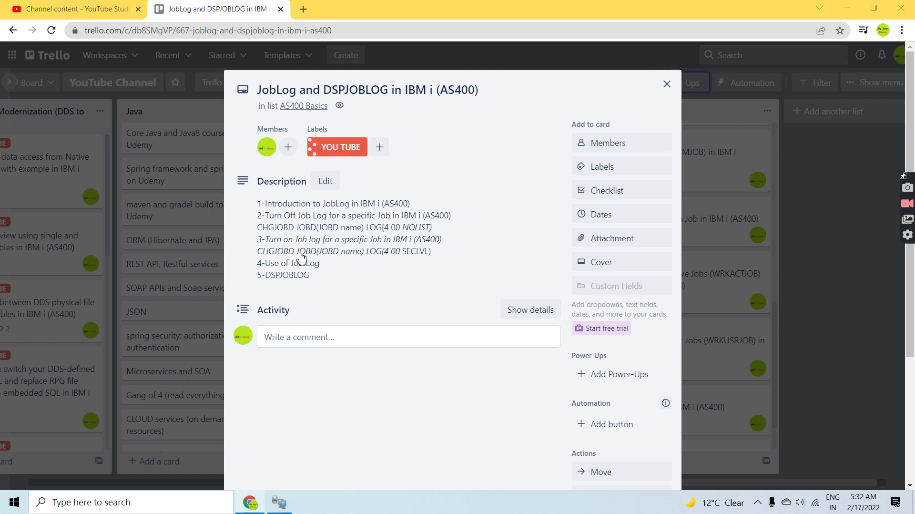
# Switch to the 5250 terminal, prompt the chgjob command and review the current job's message logging parameters
pyautogui.hotkey('alt', 'Tab')
pyautogui.hotkey('alt', 'Tab')
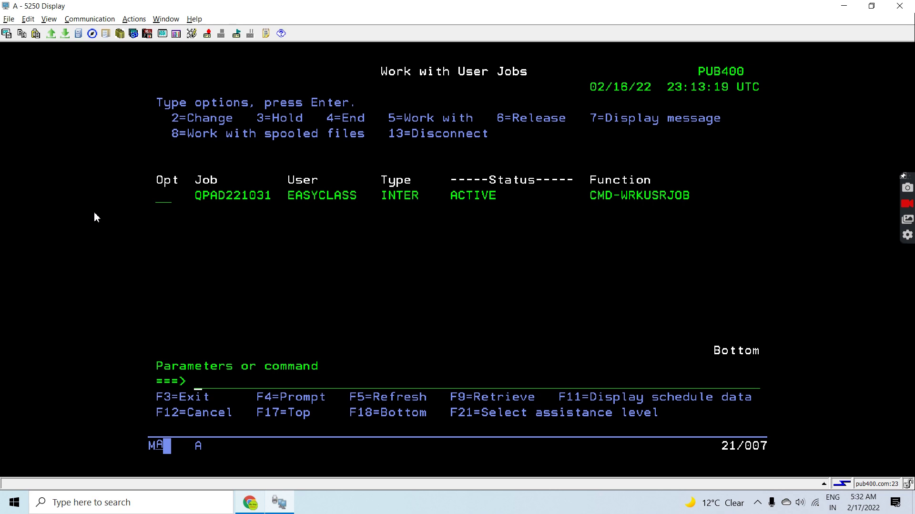
pyautogui.write('chgjob')
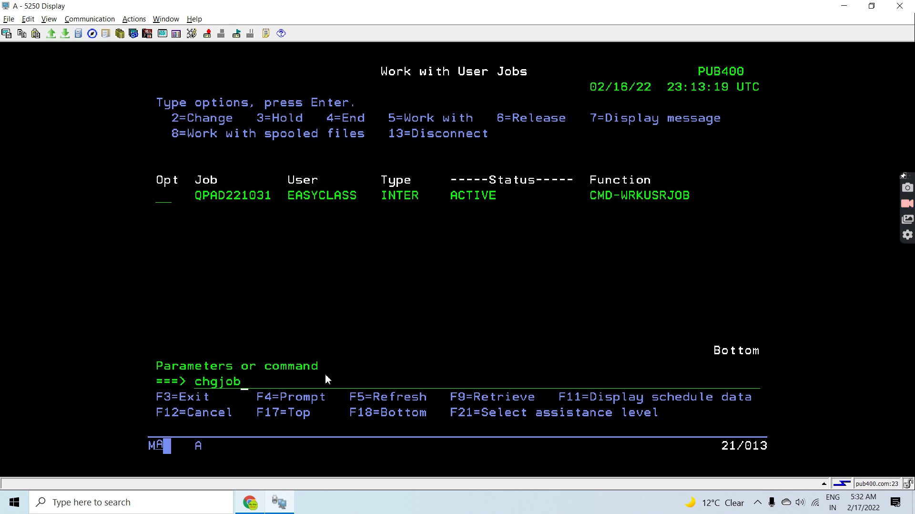
pyautogui.press('F4')
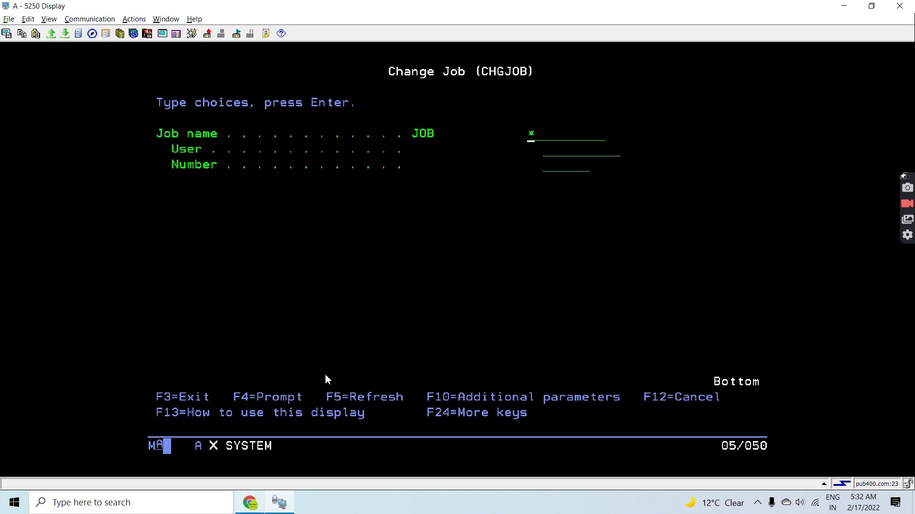
pyautogui.press('pagedown')
pyautogui.press('Down')
pyautogui.press('Down')
pyautogui.press('Right')
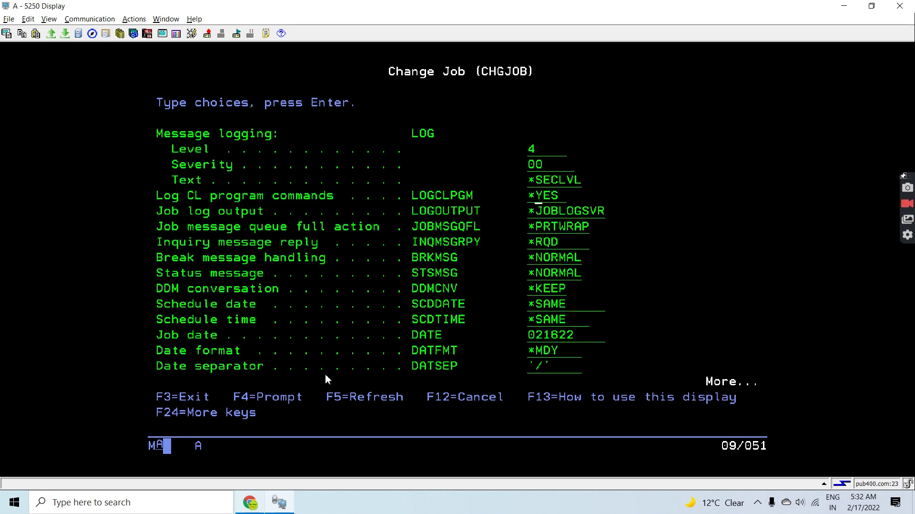
pyautogui.press('Return')
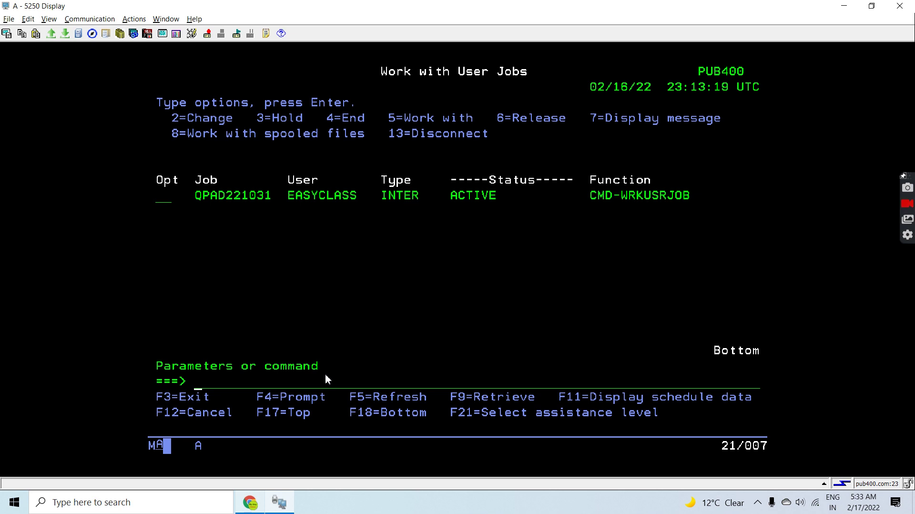
# Switch to the Trello card, highlight its "Introduction to JobLog in IBM i (AS400)" line, and return to the terminal
pyautogui.hotkey('alt', 'Tab')
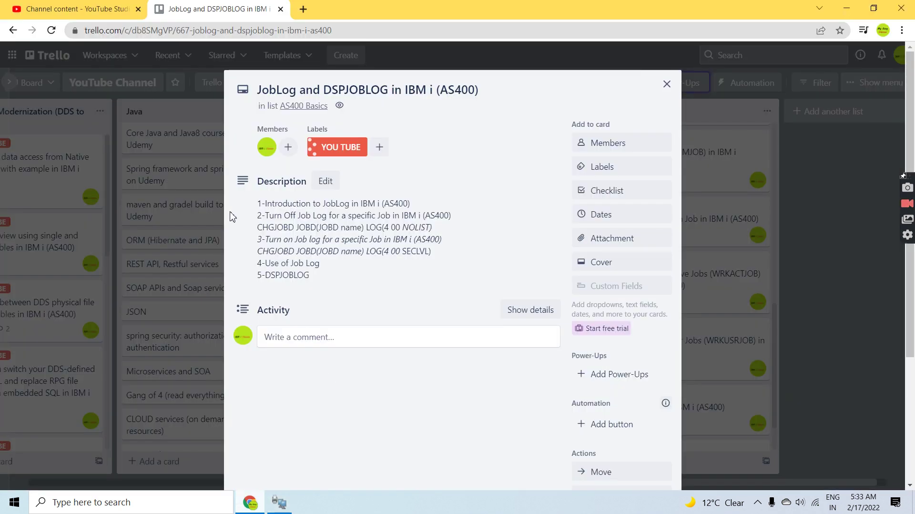
pyautogui.moveTo(241, 201); pyautogui.dragTo(436, 210)
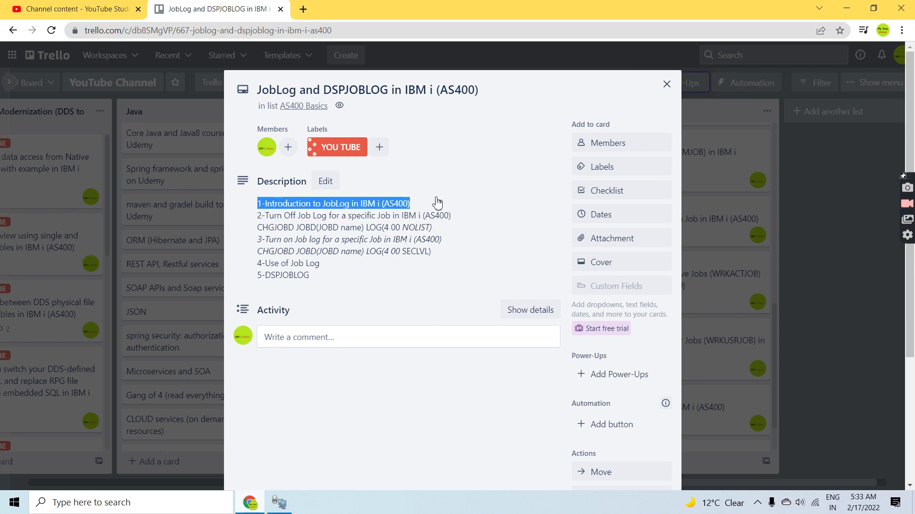
pyautogui.hotkey('alt', 'Tab')
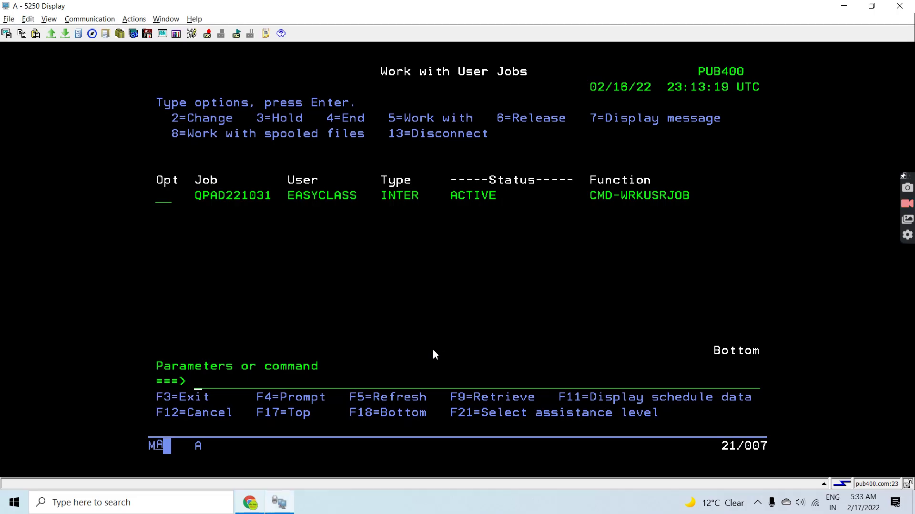
# Work with job QPAD221031 and display its job log with detailed messages using option 10
pyautogui.press('Tab')
pyautogui.write('5')
pyautogui.press('Return')
pyautogui.write('10')
pyautogui.press('Return')
pyautogui.press('F10')
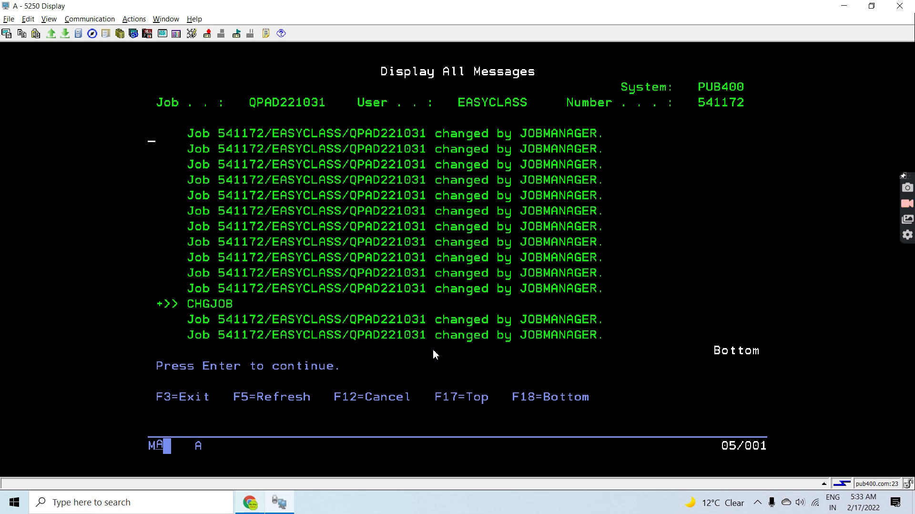
# Examine the earlier messages in the detailed job log and return to the basic job log display
pyautogui.press('pageup')
pyautogui.press('pageup')
pyautogui.press('pageup')
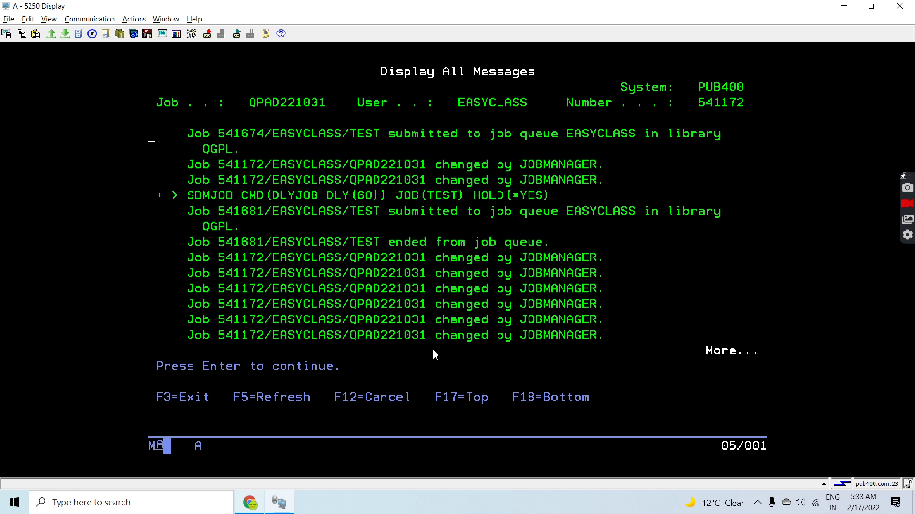
pyautogui.press('pageup')
pyautogui.press('pageup')
pyautogui.press('pageup')
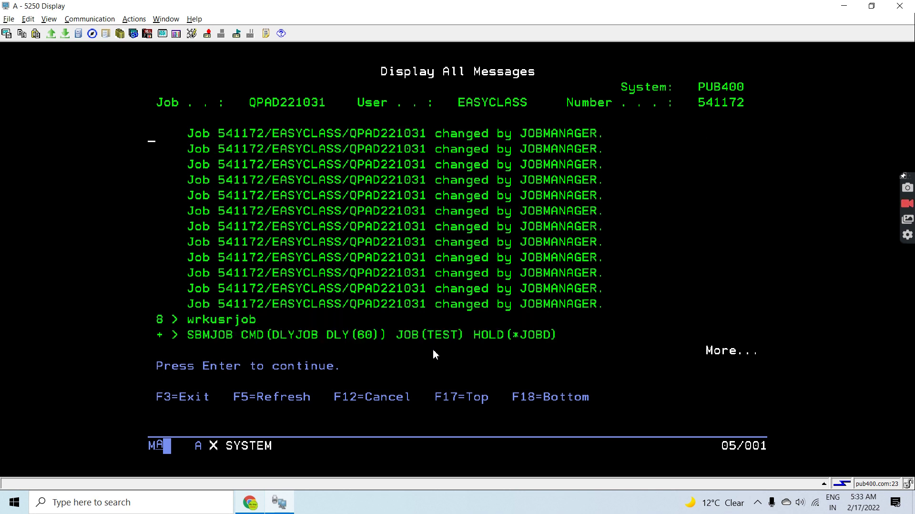
pyautogui.press('F12')
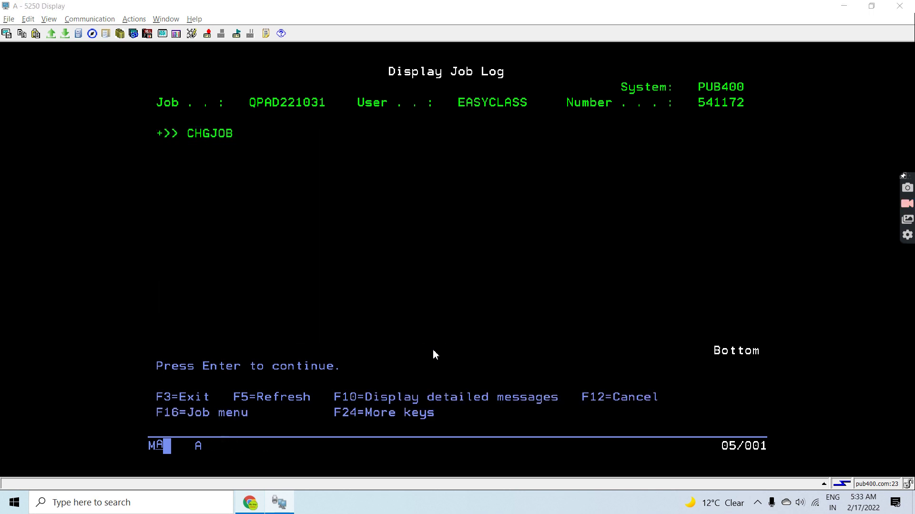
# Switch to the Trello card, select the line CHGJOBD JOBD(JOBD name) LOG(4 00 NOLIST), and return to the terminal
pyautogui.hotkey('alt', 'Tab')
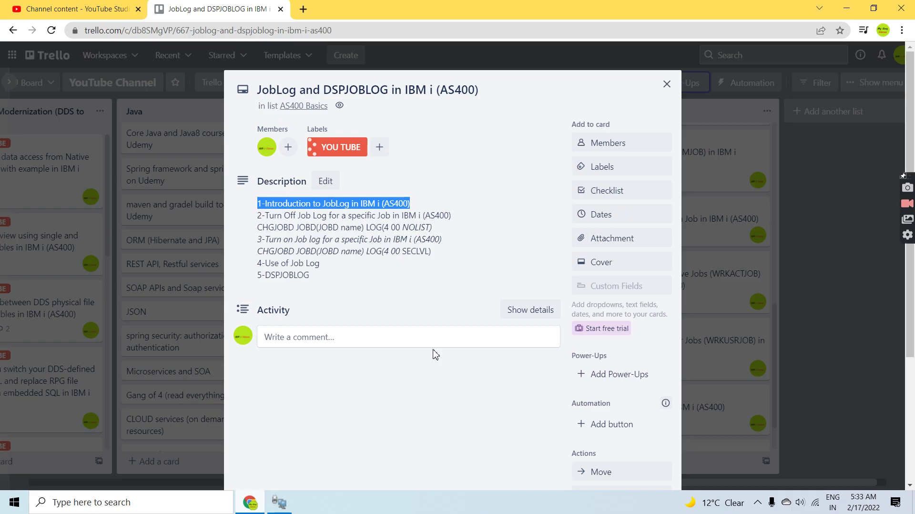
pyautogui.click(262, 230)
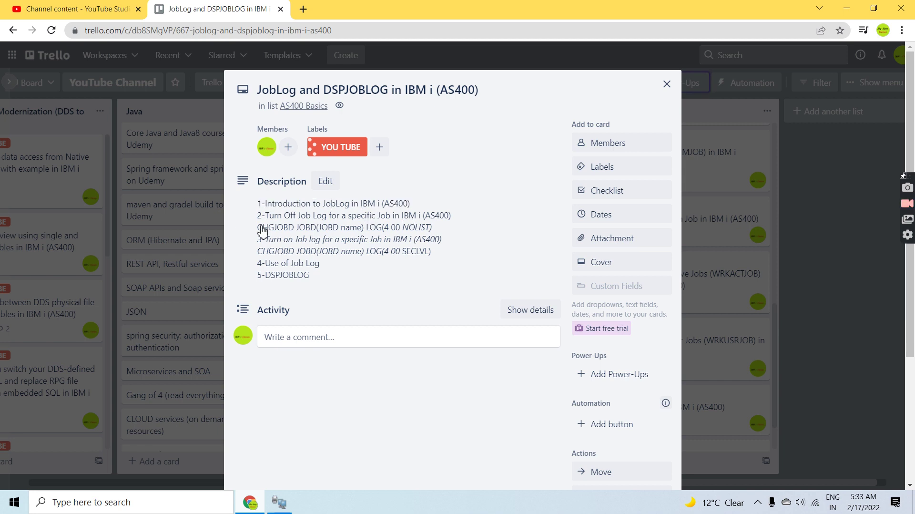
pyautogui.moveTo(262, 228); pyautogui.dragTo(444, 233)
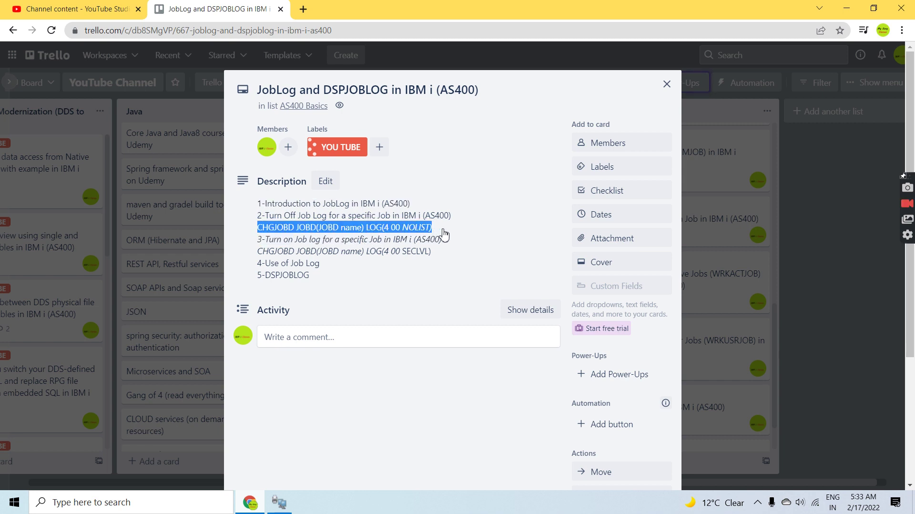
pyautogui.hotkey('alt', 'Tab')
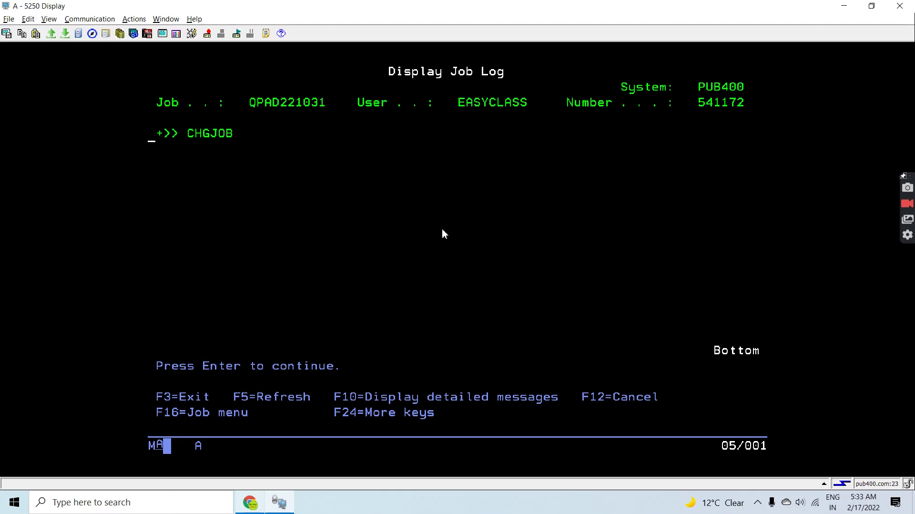
# Leave the job log, retrieve the CHGJOB command, and prompt its additional parameters as far as message logging
pyautogui.press('Return')
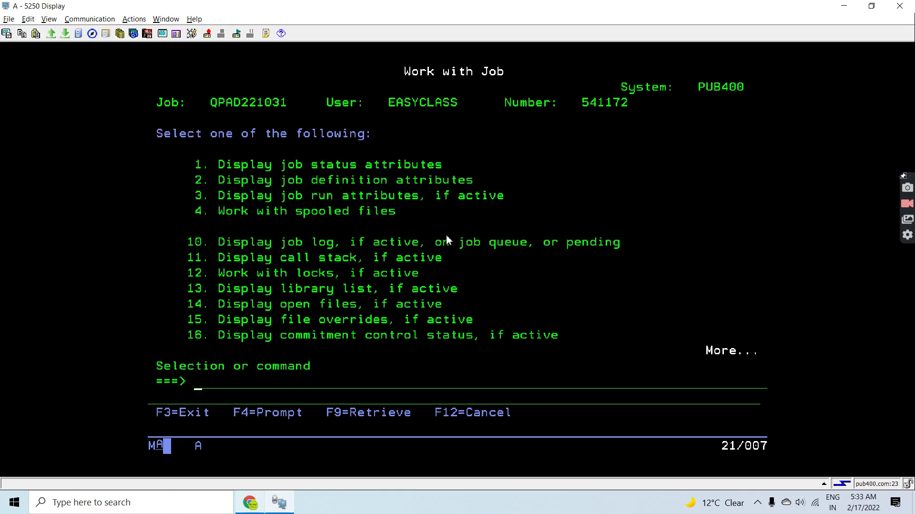
pyautogui.press('F9')
pyautogui.press('F4')
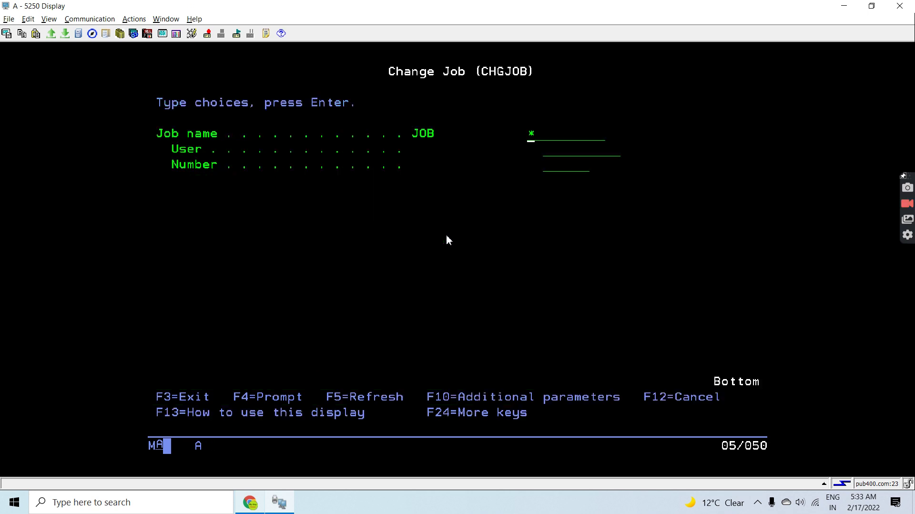
pyautogui.press('F10')
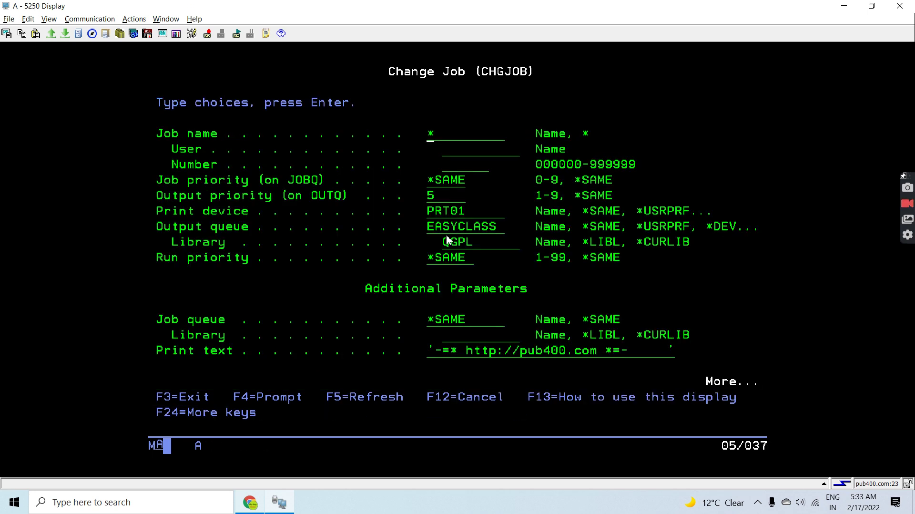
pyautogui.press('Up')
pyautogui.press('Down')
pyautogui.press('Down')
pyautogui.press('Right')
pyautogui.press('Right')
pyautogui.press('Right')
pyautogui.press('Down')
pyautogui.press('Down')
pyautogui.press('Left')
pyautogui.press('Left')
pyautogui.press('Down')
pyautogui.press('Down')
pyautogui.press('Down')
pyautogui.press('Down')
pyautogui.press('Return')
pyautogui.press('pagedown')
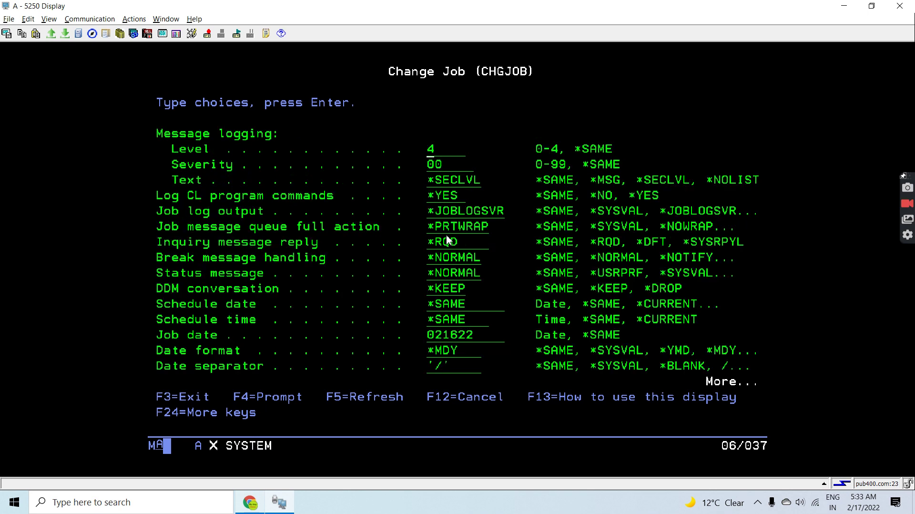
# Set the message logging Text value of the current job to *NOLIST
pyautogui.press('pageup')
pyautogui.press('Down')
pyautogui.press('Down')
pyautogui.press('Down')
pyautogui.press('Up')
pyautogui.press('Right')
pyautogui.press('F4')
pyautogui.press('Down')
pyautogui.press('Right')
pyautogui.press('Up')
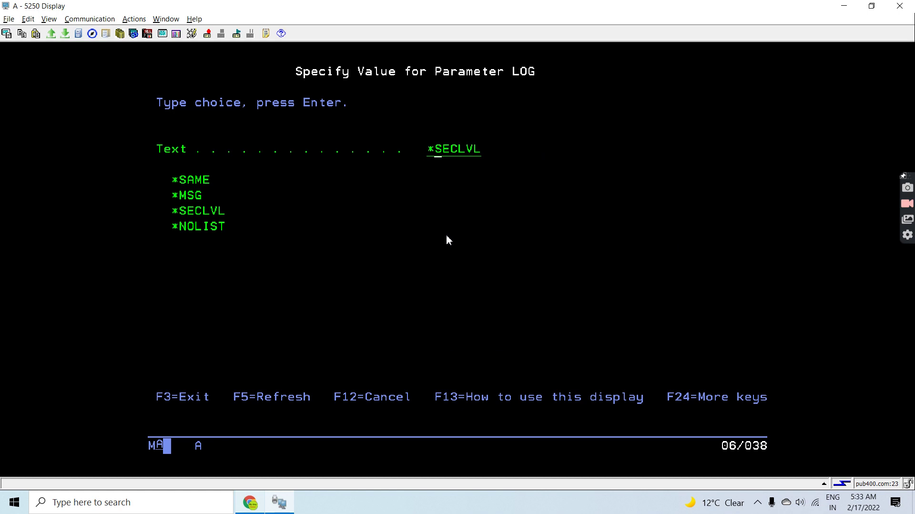
pyautogui.write('NOLIST')
pyautogui.press('Left')
pyautogui.write('*')
pyautogui.press('Return')
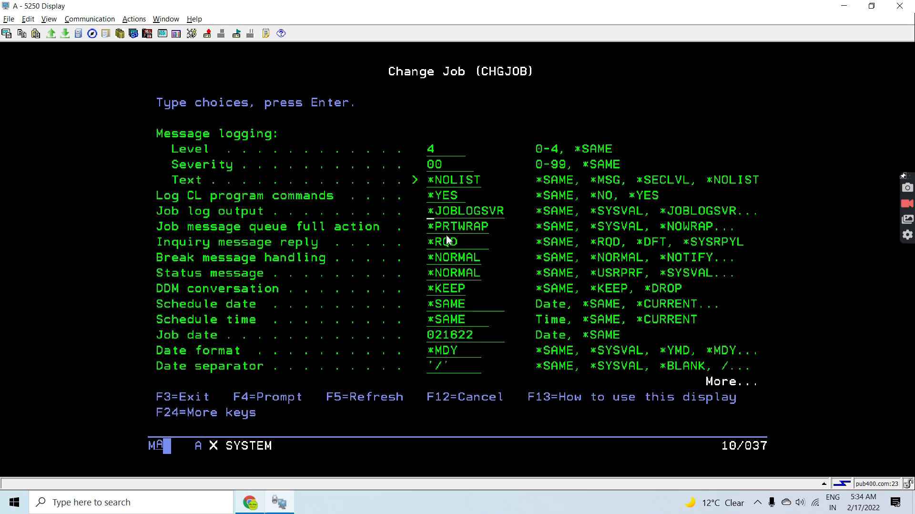
pyautogui.hotkey('alt', 'Tab')
pyautogui.hotkey('alt', 'Tab')
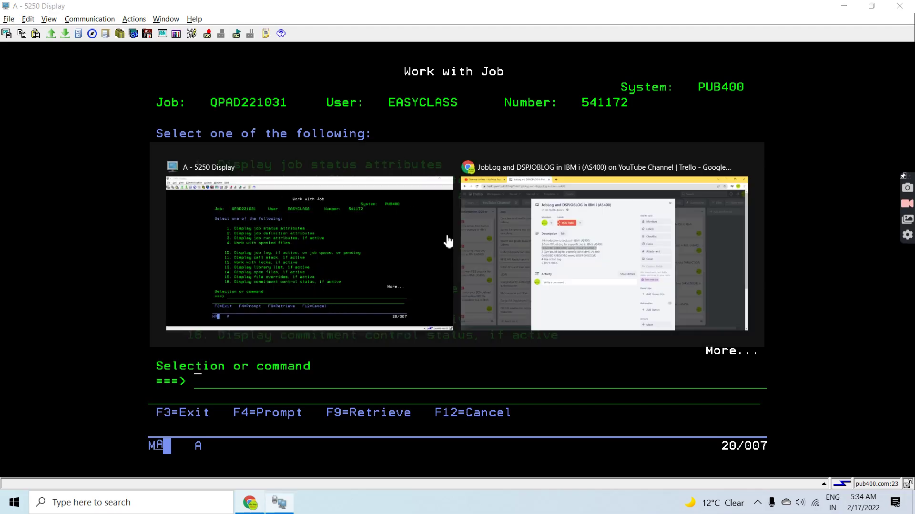
pyautogui.hotkey('alt', 'Tab')
pyautogui.hotkey('alt', 'Tab')
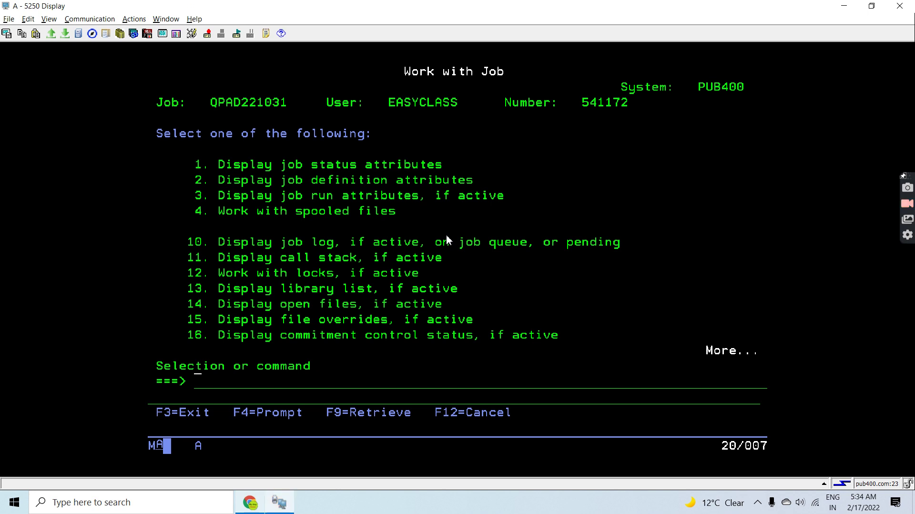
# Retrieve and prompt the last CHGJOB command to check its message logging values, and return to the Work with Job display
pyautogui.click(307, 310)
pyautogui.press('F9')
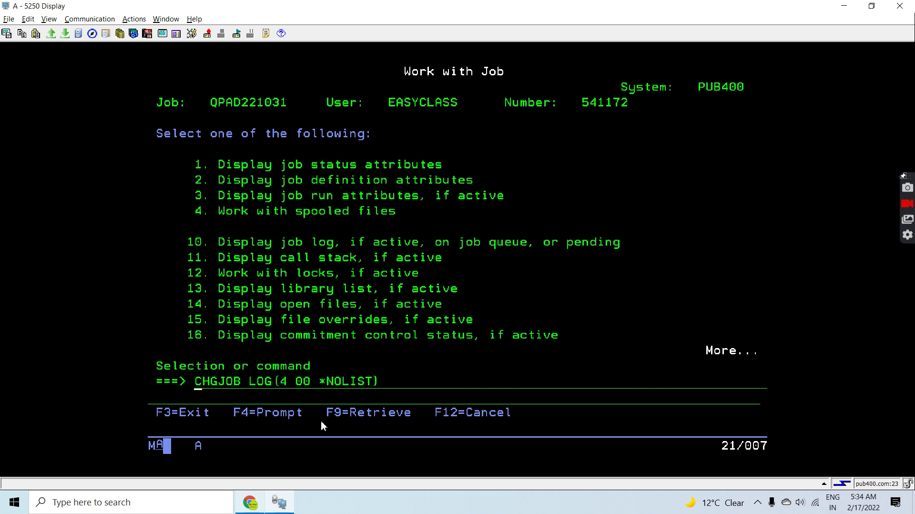
pyautogui.press('F4')
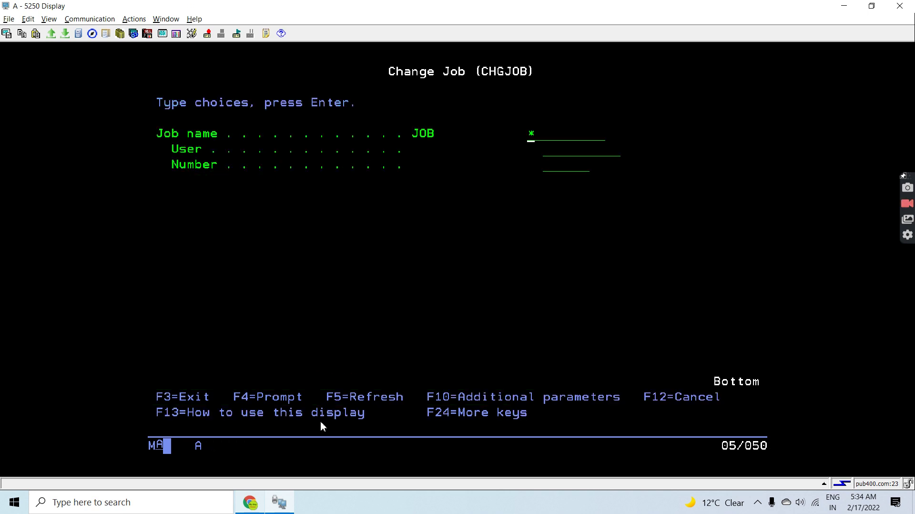
pyautogui.press('F10')
pyautogui.press('pagedown')
pyautogui.press('Tab')
pyautogui.press('Tab')
pyautogui.press('Right')
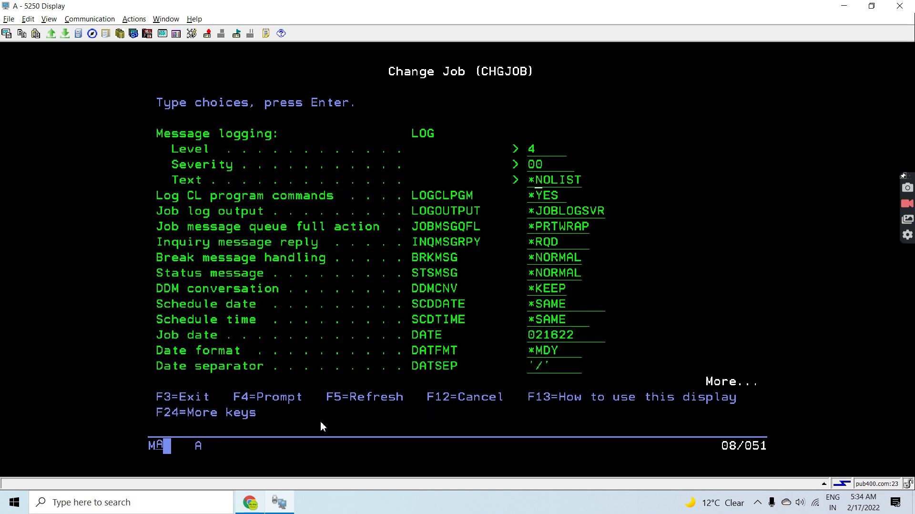
pyautogui.hotkey('alt', 'Tab')
pyautogui.hotkey('alt', 'Tab')
pyautogui.press('Return')
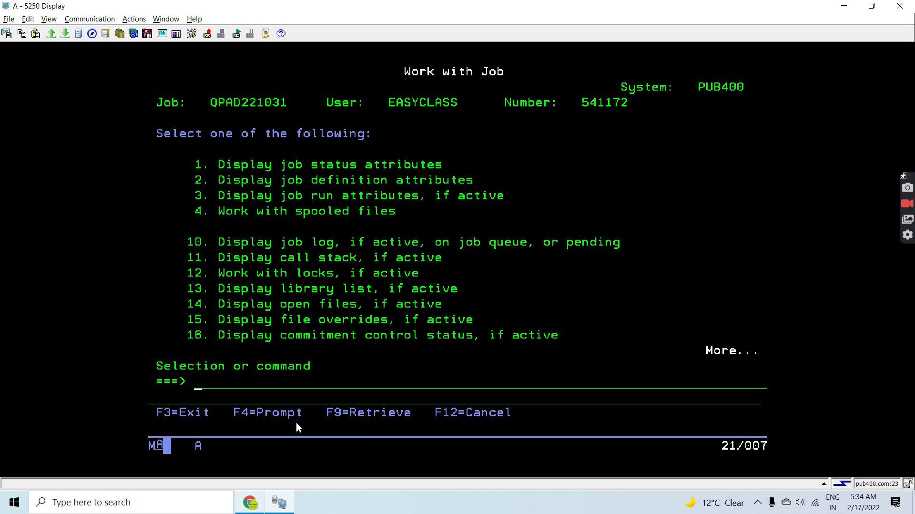
# Enter CHGJOBD JOBD(JOBD name) LOG(4 00 NOLIST) on the command line, correcting its first letters to CH
pyautogui.press('F9')
pyautogui.write('p')
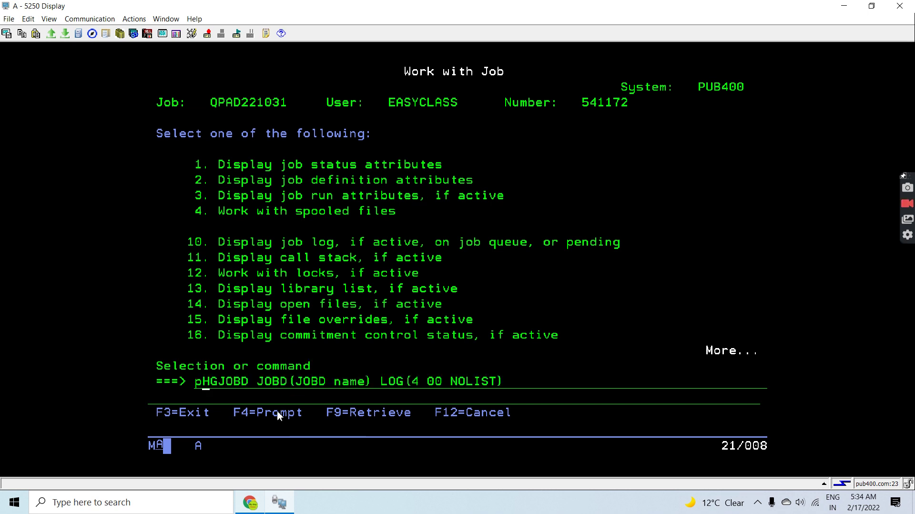
pyautogui.press('Left')
pyautogui.write('CH')
# Replace the "JOBD name" placeholder in the CHGJOBD command with EASYCLASS
pyautogui.press('Right')
pyautogui.press('Right')
pyautogui.press('Right')
pyautogui.press('Right')
pyautogui.press('Right')
pyautogui.press('Right')
pyautogui.press('Right')
pyautogui.press('Right')
pyautogui.press('Right')
pyautogui.press('Right')
pyautogui.press('Right')
pyautogui.press('Right')
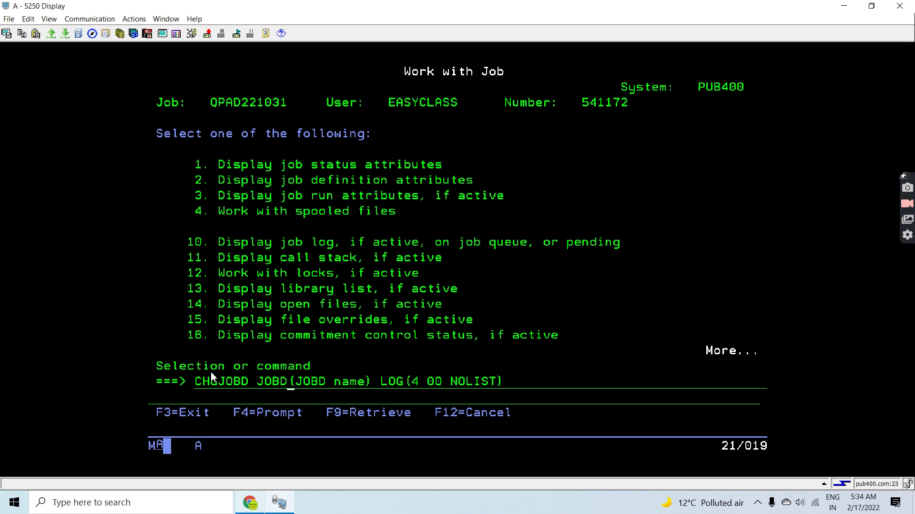
pyautogui.press('Left')
pyautogui.press('Right')
pyautogui.press('Right')
pyautogui.press('Right')
pyautogui.press('Right')
pyautogui.press('Right')
pyautogui.press('Delete')
pyautogui.press('Delete')
pyautogui.press('Left')
pyautogui.press('Left')
pyautogui.press('Left')
pyautogui.press('Left')
pyautogui.press('Left')
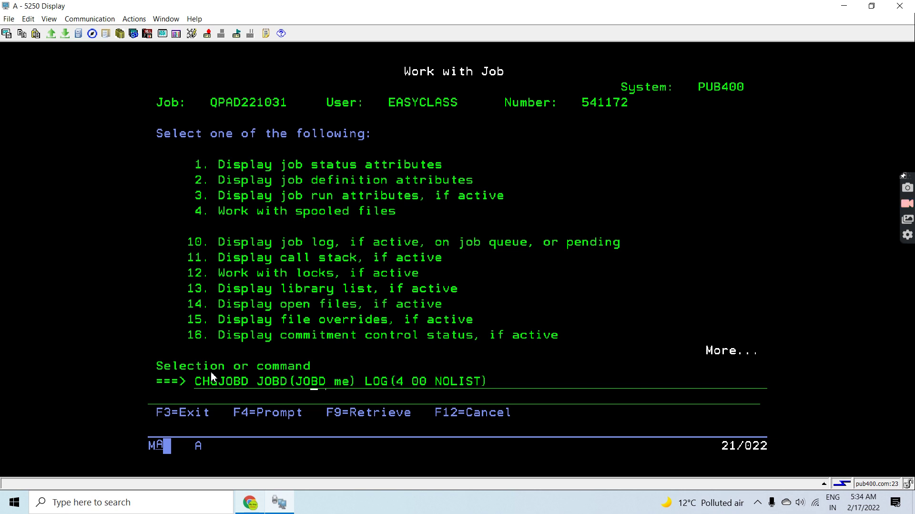
pyautogui.write('EASYCLA')
pyautogui.press('Insert')
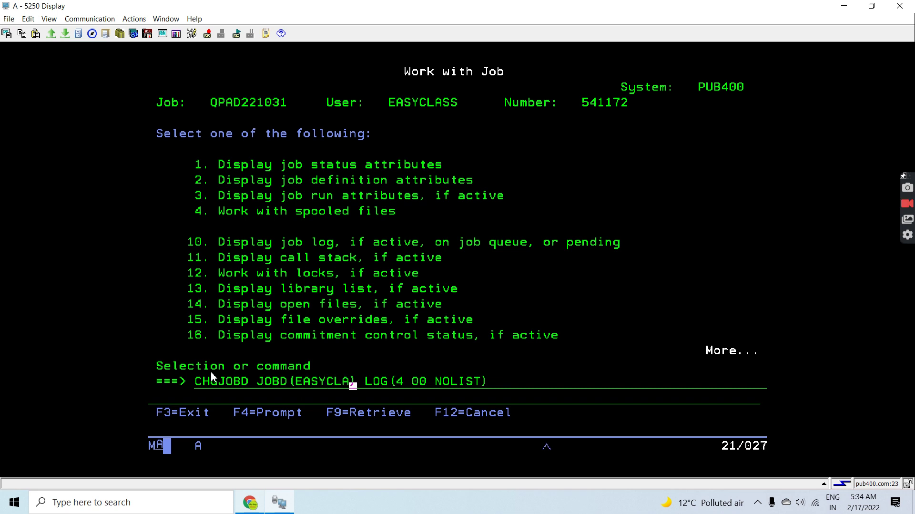
pyautogui.write('SS')
# Prompt the CHGJOBD command and correct the message logging Text value to *NOLIST
pyautogui.press('F4')
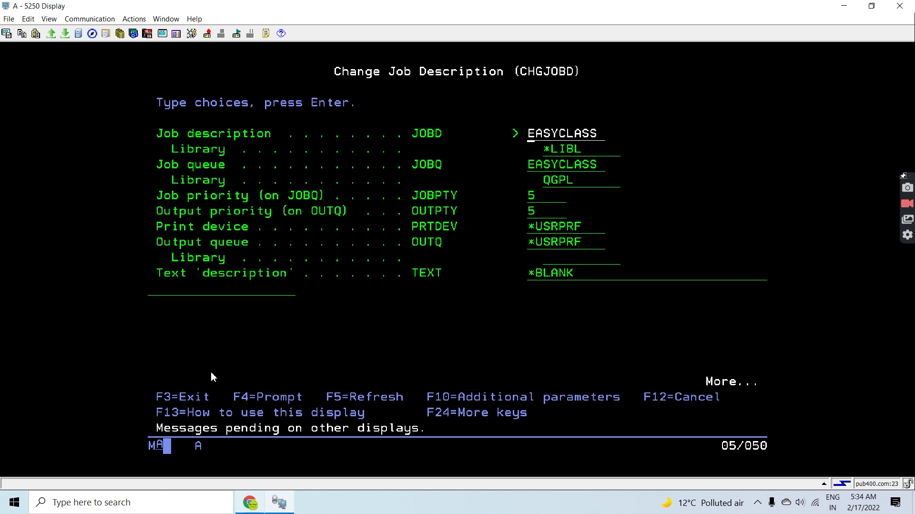
pyautogui.press('pagedown')
pyautogui.press('pagedown')
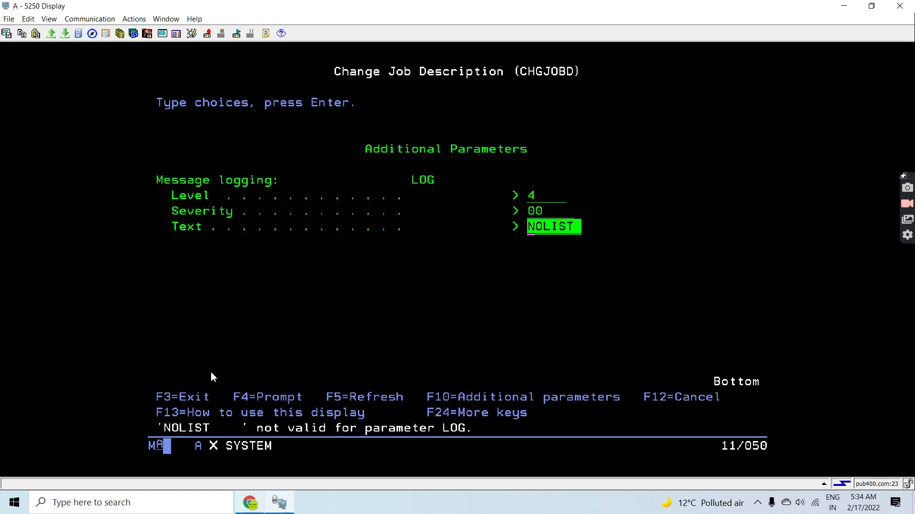
pyautogui.write('*')
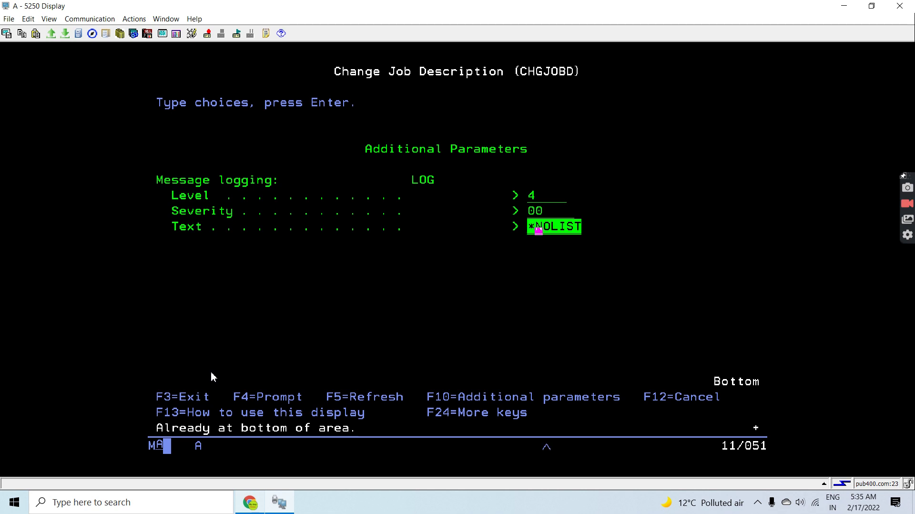
# Submit the CHGJOBD change with LOG(4 00 *NOLIST) for job description EASYCLASS and consult the notes on the Trello card
pyautogui.press('Return')
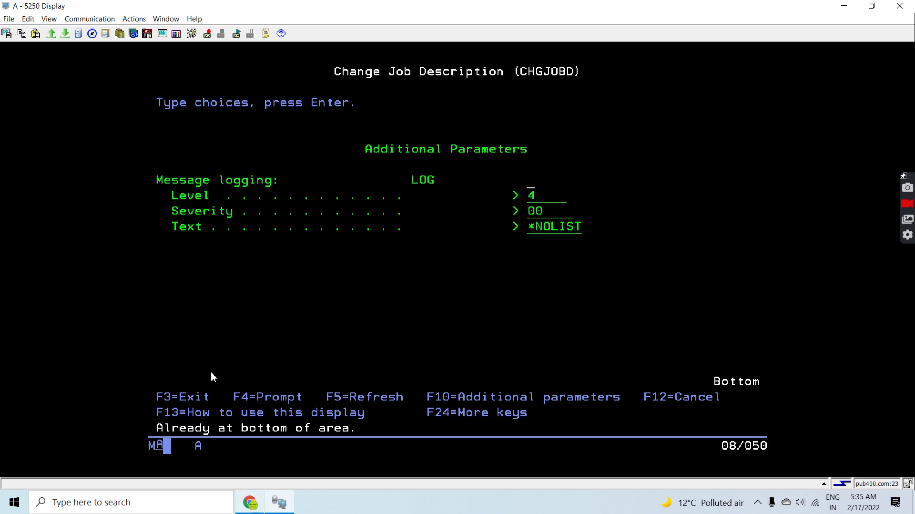
pyautogui.press('Down')
pyautogui.press('pageup')
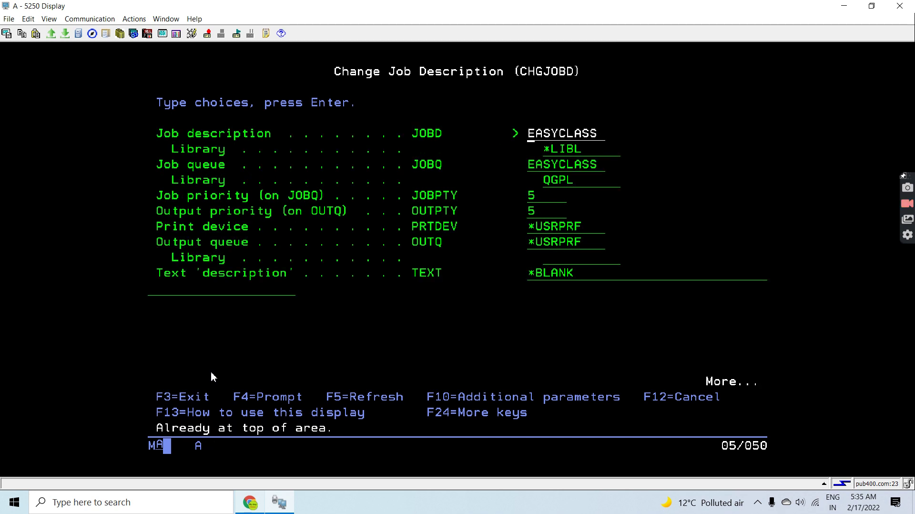
pyautogui.hotkey('alt', 'Tab')
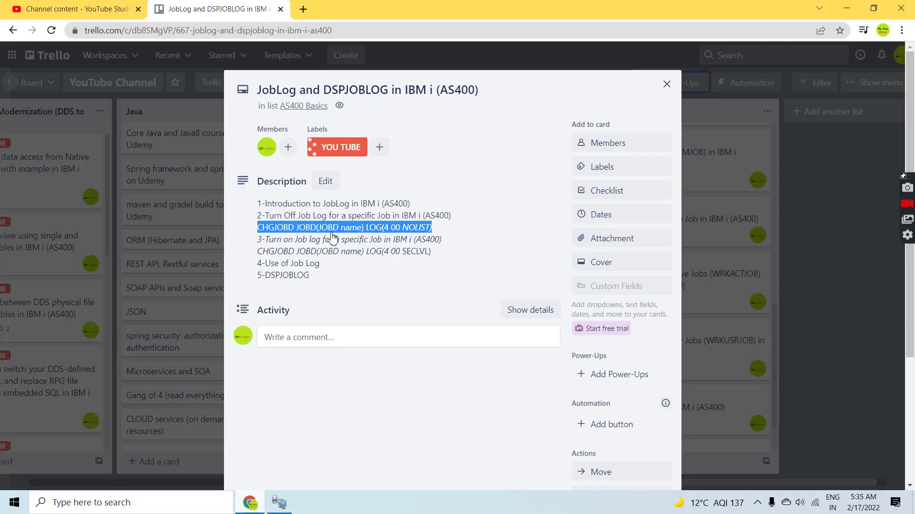
pyautogui.hotkey('alt', 'Tab')
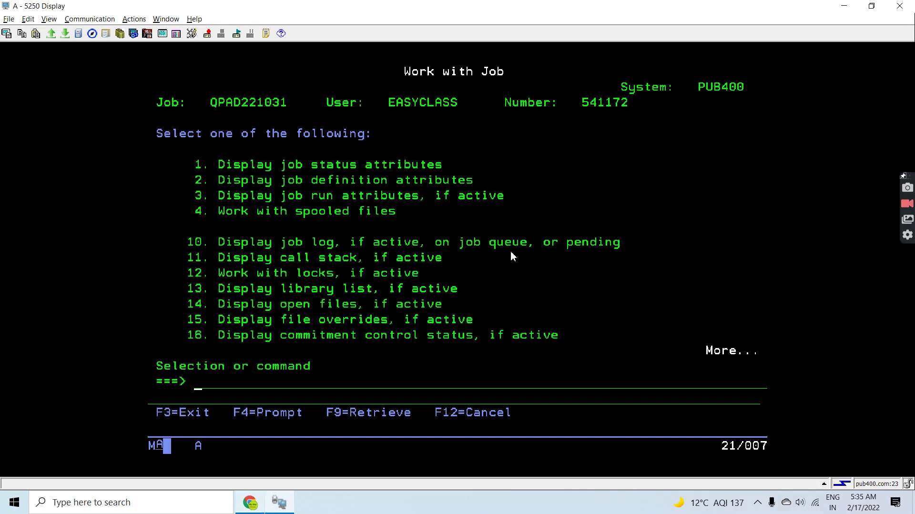
# Retrieve the CHGJOBD JOBD(EASYCLASS) LOG(4 00 *NOLIST) command and prompt it
pyautogui.write('CHGJOBD JOBD(EASYCLASS) LOG(4 00 *NOLIST)')
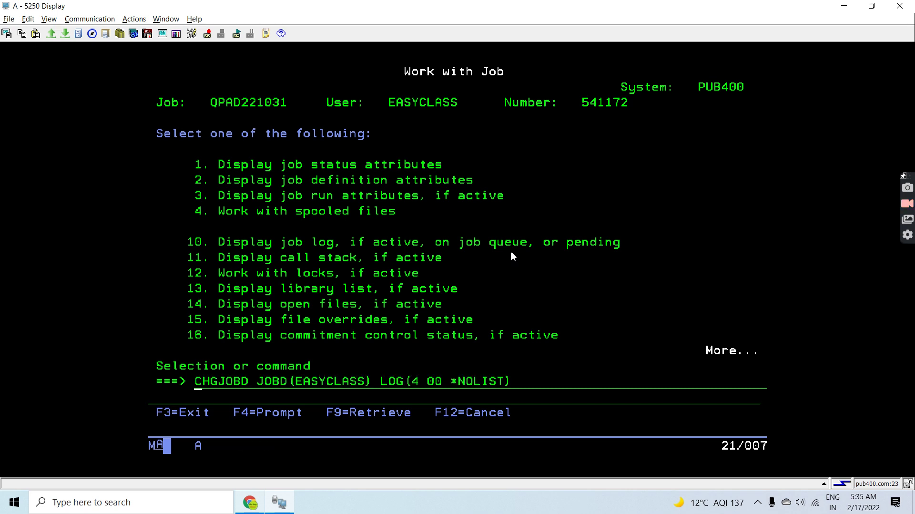
pyautogui.press('F4')
pyautogui.press('Down')
pyautogui.press('Down')
pyautogui.press('Down')
pyautogui.press('Down')
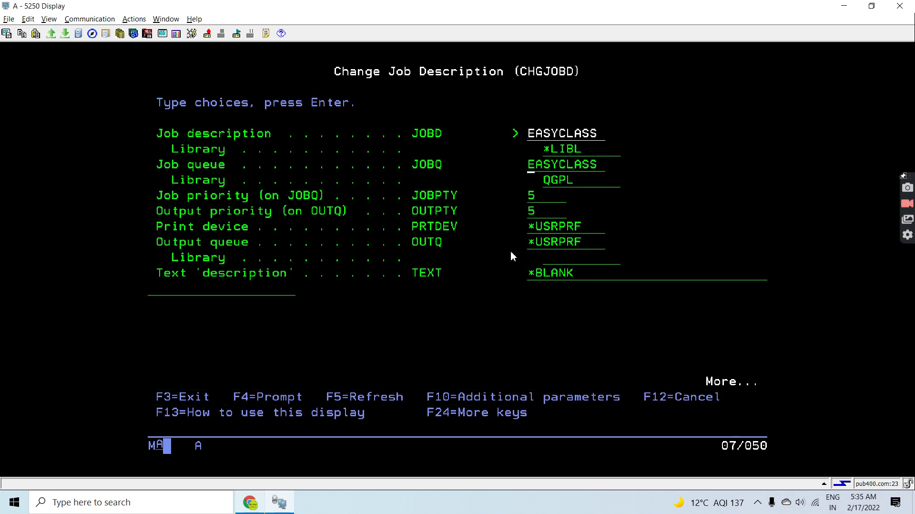
# Examine the basic CHGJOBD parameters of EASYCLASS, from the job description name and job queue to the output queue and text
pyautogui.press('Down')
pyautogui.press('Down')
pyautogui.press('Down')
pyautogui.press('Down')
pyautogui.press('Down')
pyautogui.press('Down')
pyautogui.press('Up')
pyautogui.press('Up')
pyautogui.press('Up')
pyautogui.press('Up')
pyautogui.press('Up')
pyautogui.press('Up')
pyautogui.press('Up')
pyautogui.press('Up')
pyautogui.press('Down')
pyautogui.press('Down')
pyautogui.press('Down')
pyautogui.press('Up')
pyautogui.press('Up')
pyautogui.press('Up')
pyautogui.press('Up')
pyautogui.press('Down')
pyautogui.press('Down')
# Check the Trello notes on turning on the job log, and show the additional CHGJOBD parameters at the message logging Text value
pyautogui.hotkey('alt', 'Tab')
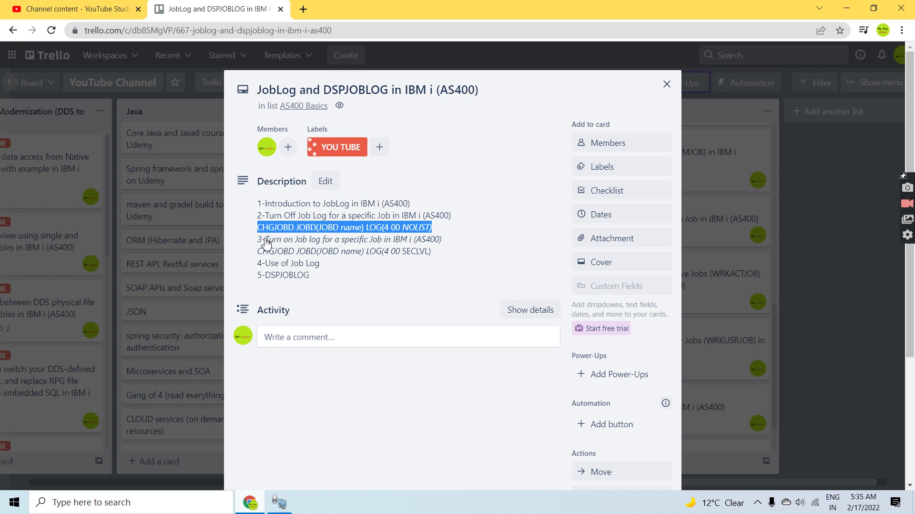
pyautogui.hotkey('alt', 'Tab')
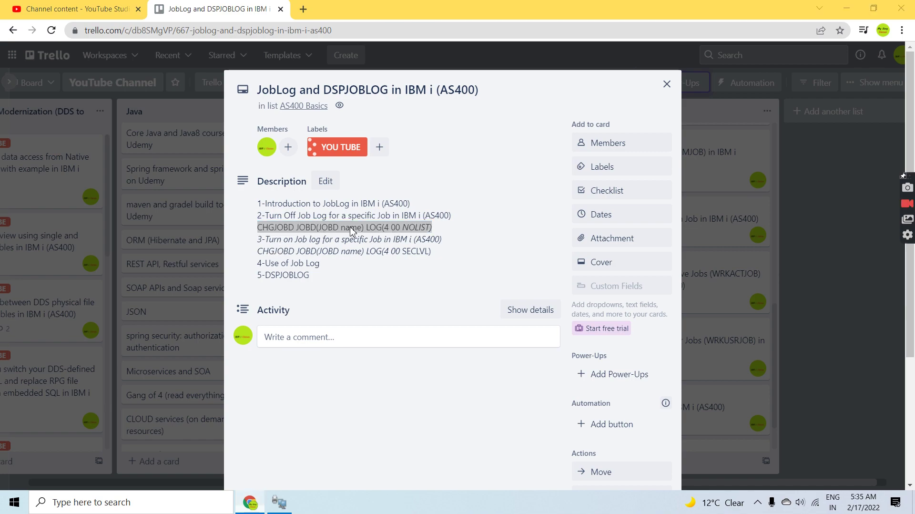
pyautogui.press('Right')
pyautogui.press('Right')
pyautogui.press('F10')
pyautogui.press('pagedown')
pyautogui.press('pagedown')
pyautogui.press('pagedown')
pyautogui.press('pageup')
pyautogui.press('Down')
pyautogui.press('Down')
pyautogui.press('Down')
pyautogui.press('Down')
pyautogui.press('Down')
pyautogui.press('Down')
pyautogui.press('Down')
pyautogui.press('Down')
pyautogui.press('Down')
pyautogui.press('Down')
pyautogui.press('Down')
pyautogui.press('Down')
pyautogui.press('Down')
pyautogui.press('Up')
pyautogui.press('Up')
pyautogui.press('Right')
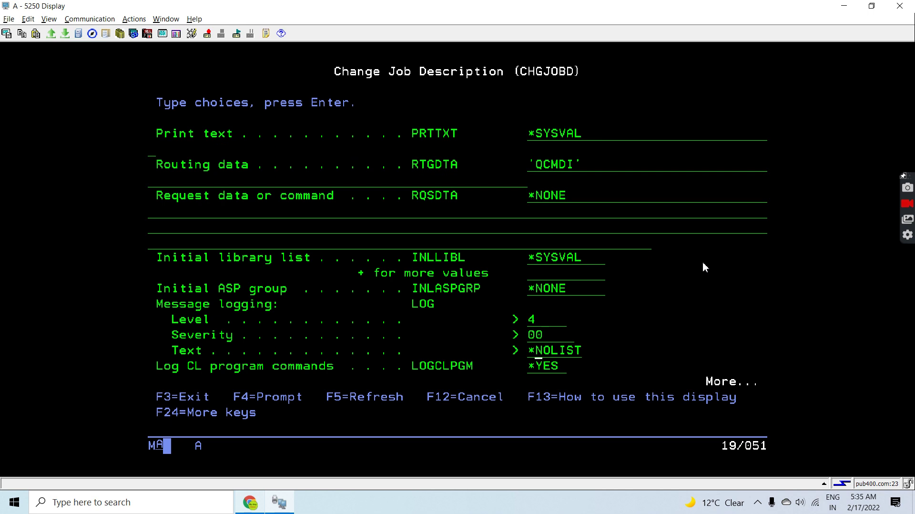
# Set the message logging Text to *SECLVL from its list of allowed values and submit the change to EASYCLASS
pyautogui.press('F4')
pyautogui.press('Right')
pyautogui.write('SECLVL')
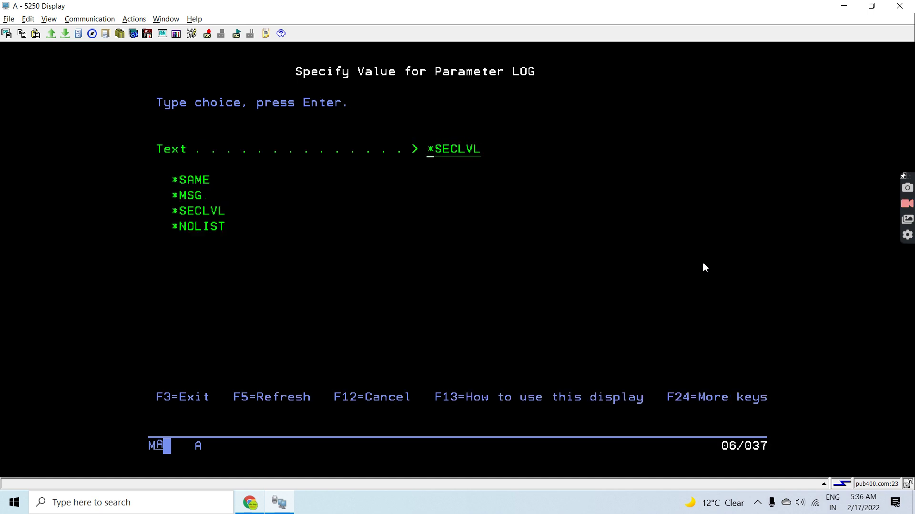
pyautogui.press('Return')
pyautogui.press('Return')
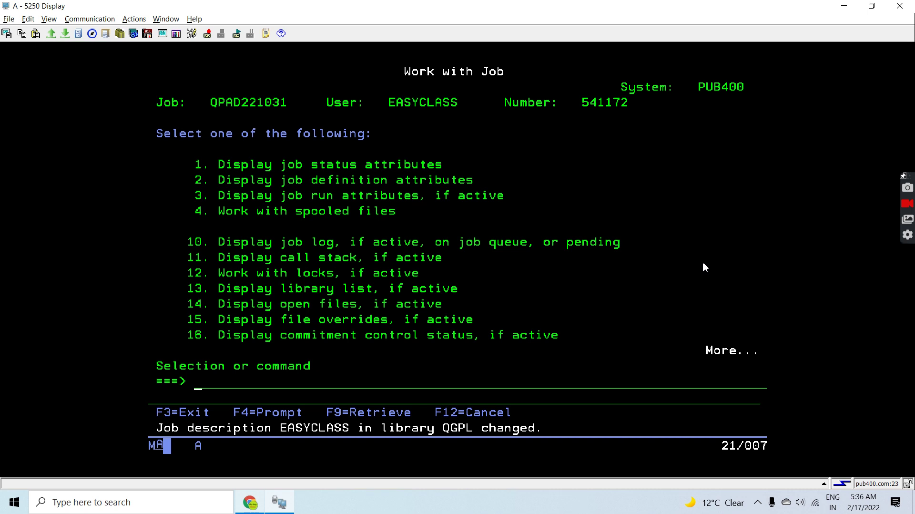
# Retrieve the earlier CHGJOB LOG(4 00 *NOLIST) command and prompt it
pyautogui.press('F9')
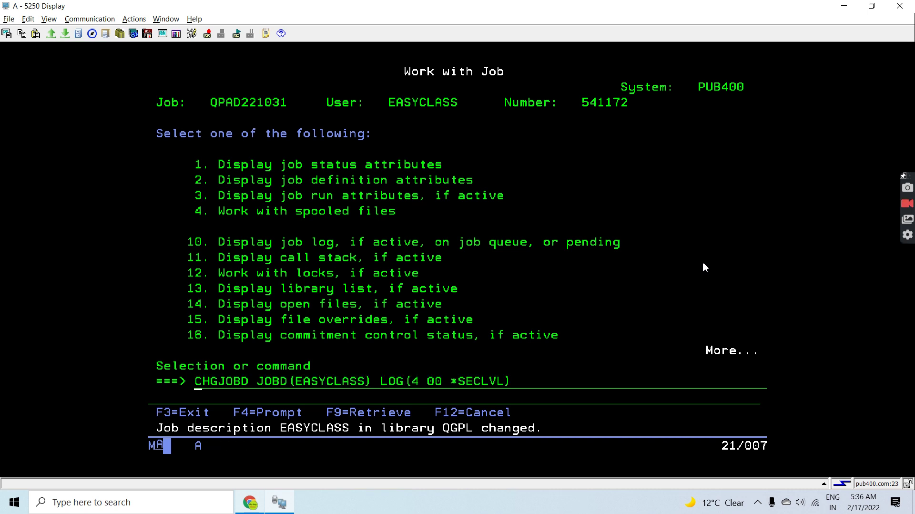
pyautogui.press('F9')
pyautogui.press('F9')
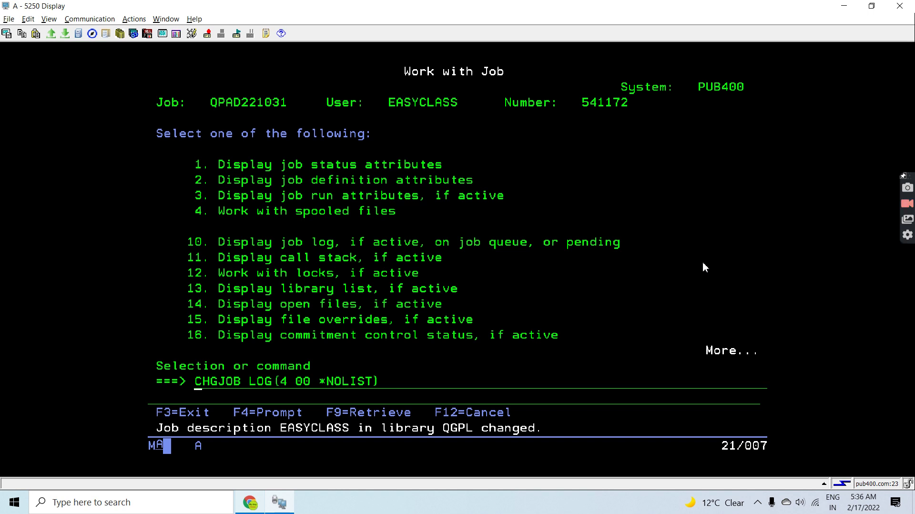
pyautogui.press('F4')
pyautogui.press('Right')
pyautogui.press('Right')
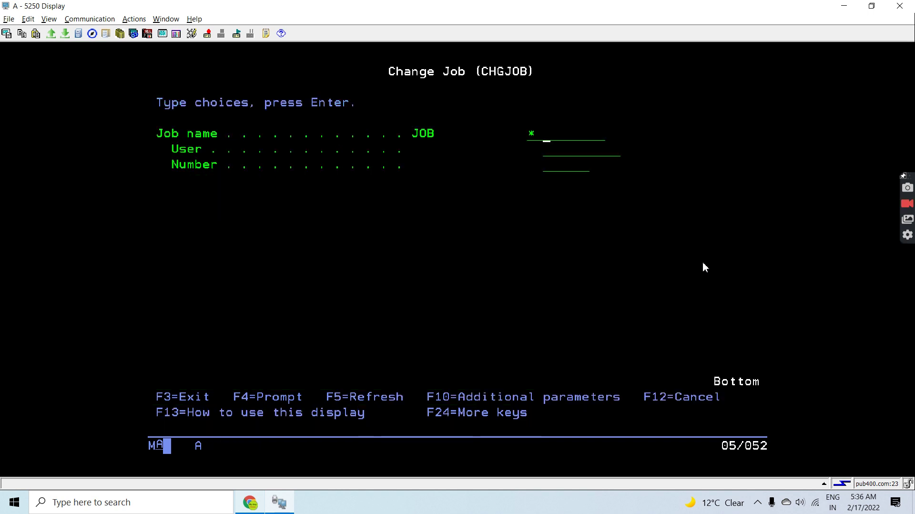
# Set the message logging Text among the additional CHGJOB parameters to *SECLVL and submit the change to the current job
pyautogui.press('F10')
pyautogui.press('pagedown')
pyautogui.press('pagedown')
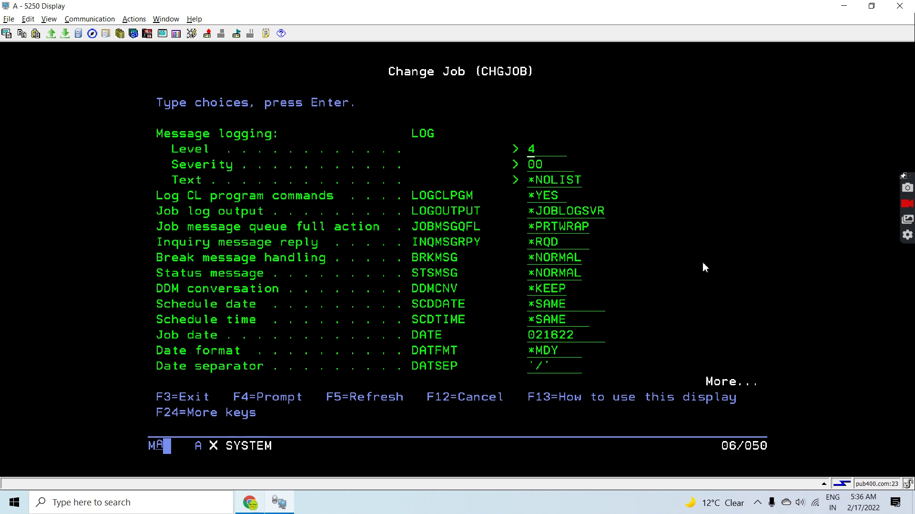
pyautogui.press('pageup')
pyautogui.press('Right')
pyautogui.press('Down')
pyautogui.write('SEC')
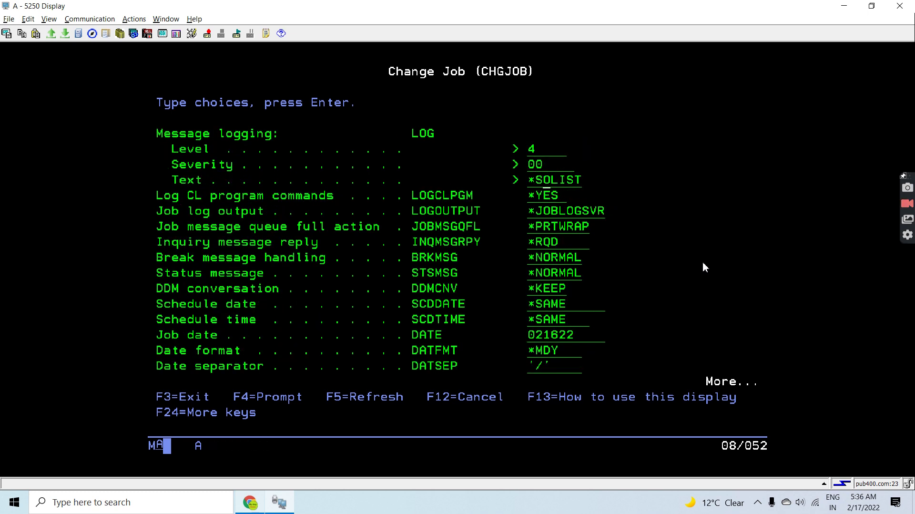
pyautogui.write('LVL')
pyautogui.press('Return')
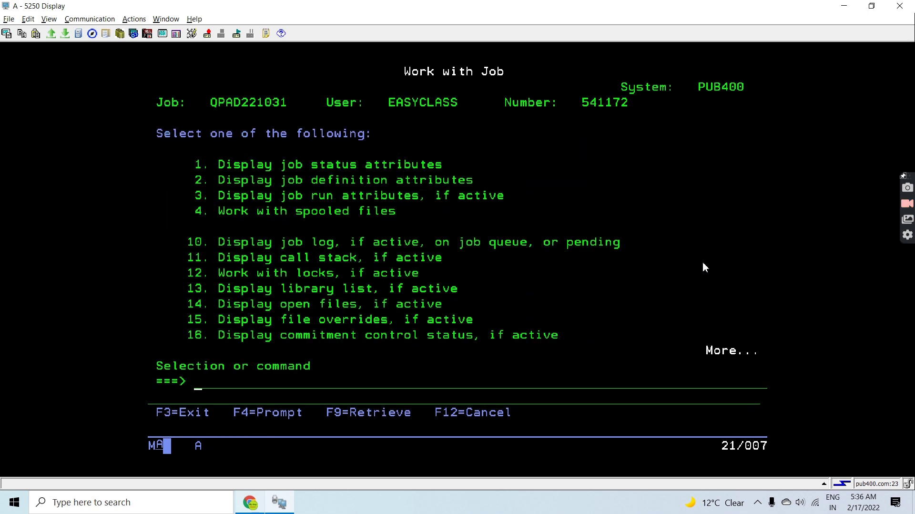
# Check the remaining topics on the Trello card, leave the Work with Job display, and open the Major Command Groups menu
pyautogui.hotkey('alt', 'Tab')
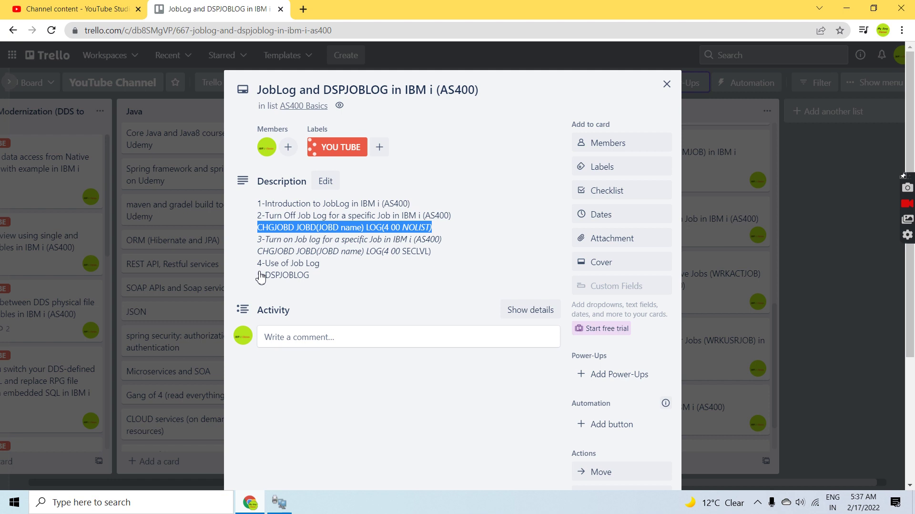
pyautogui.hotkey('alt', 'Tab')
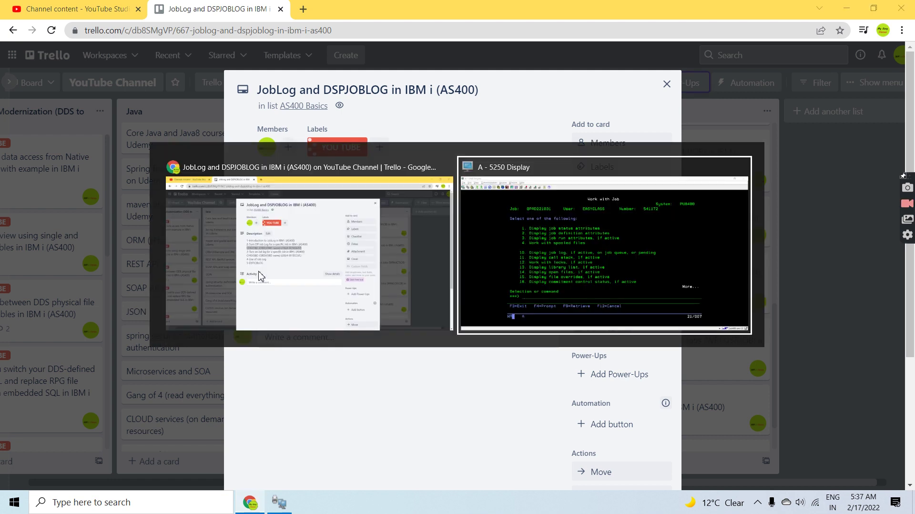
pyautogui.press('F12')
pyautogui.write('dsp')
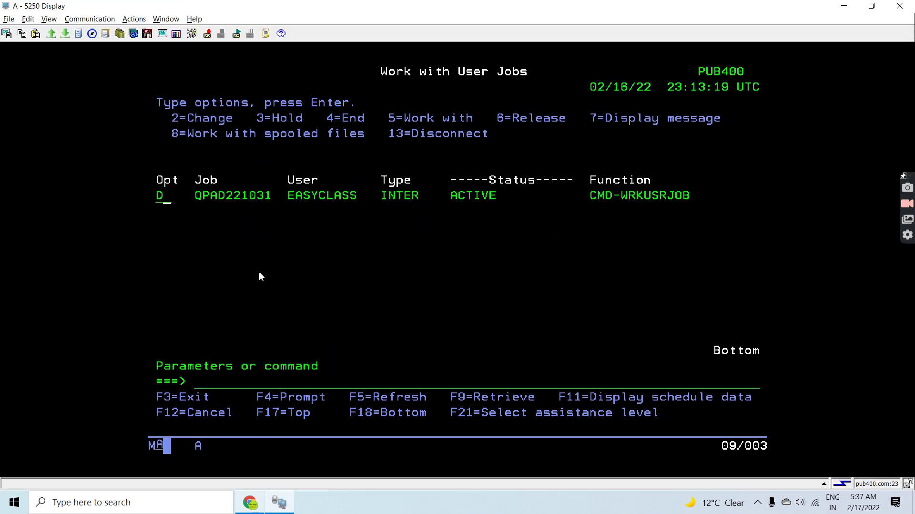
pyautogui.press('F4')
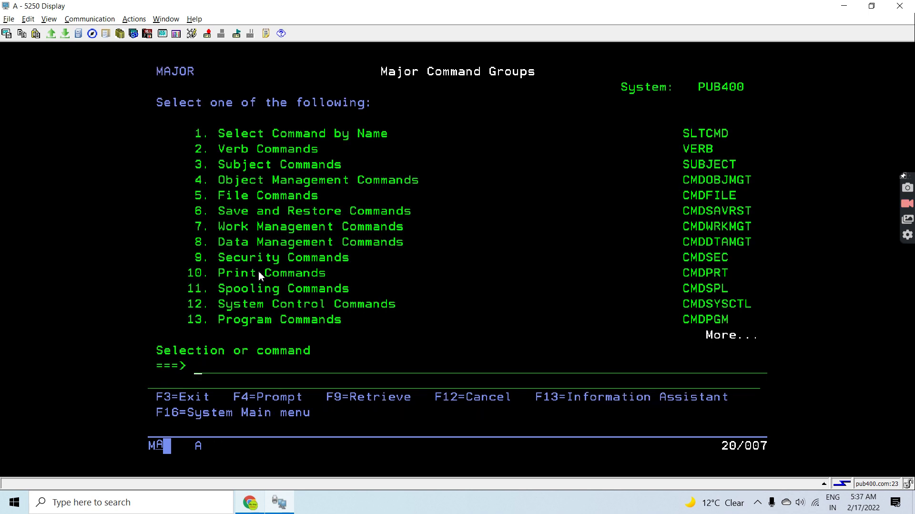
# Run dspjoblog, toggle the detailed messages of the current job's log, and return to the command menu
pyautogui.write('dspjoblog')
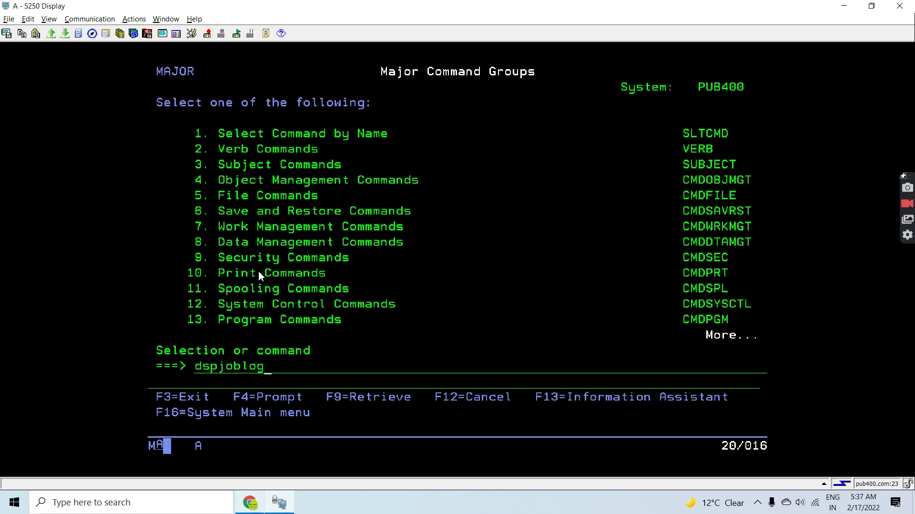
pyautogui.press('Return')
pyautogui.press('F10')
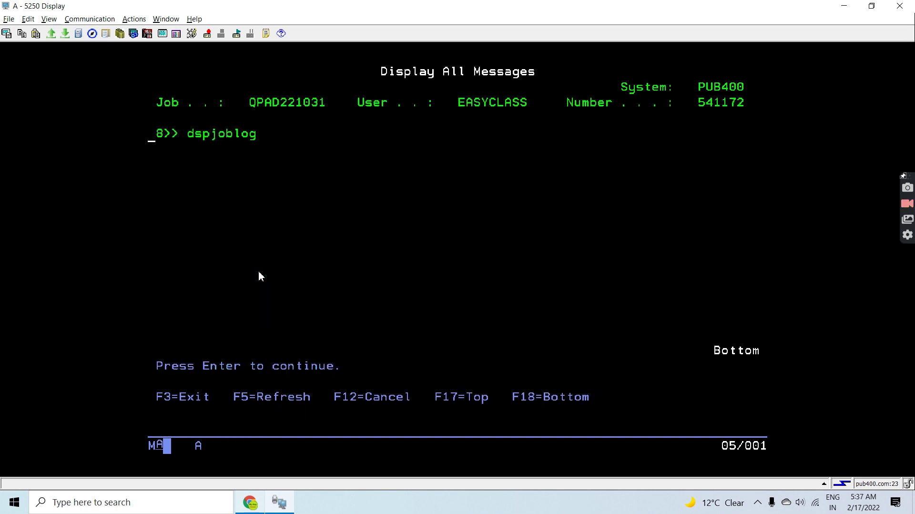
pyautogui.press('F10')
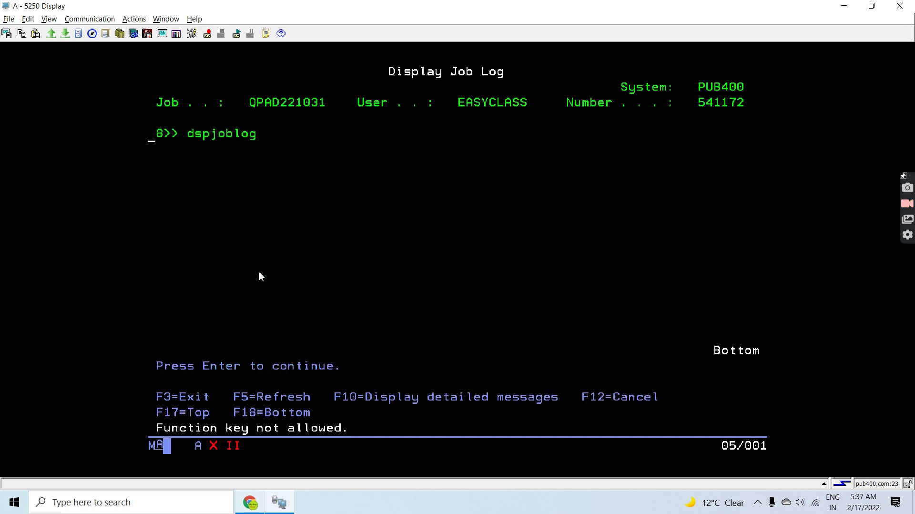
pyautogui.press('Return')
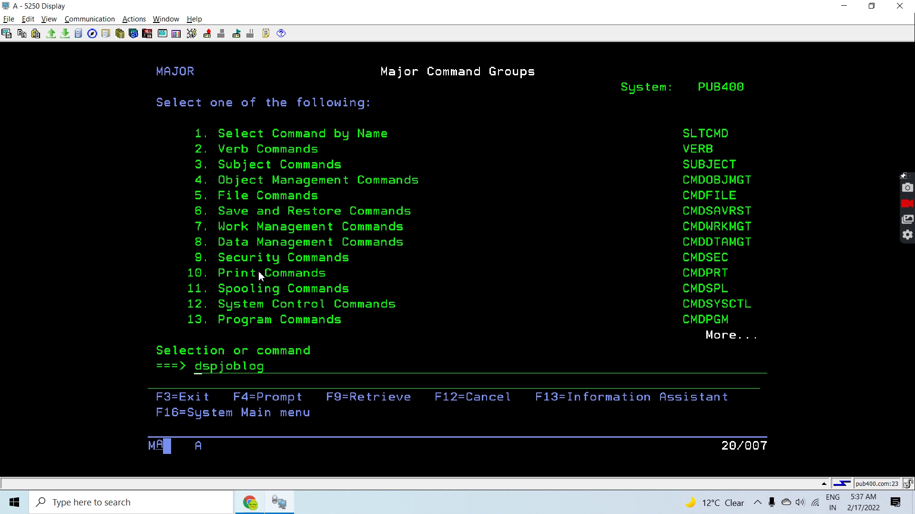
# Run dspjoblog again with detailed messages and examine the earlier entries back to the wrkusrjob and SBMJOB commands
pyautogui.press('Return')
pyautogui.press('F10')
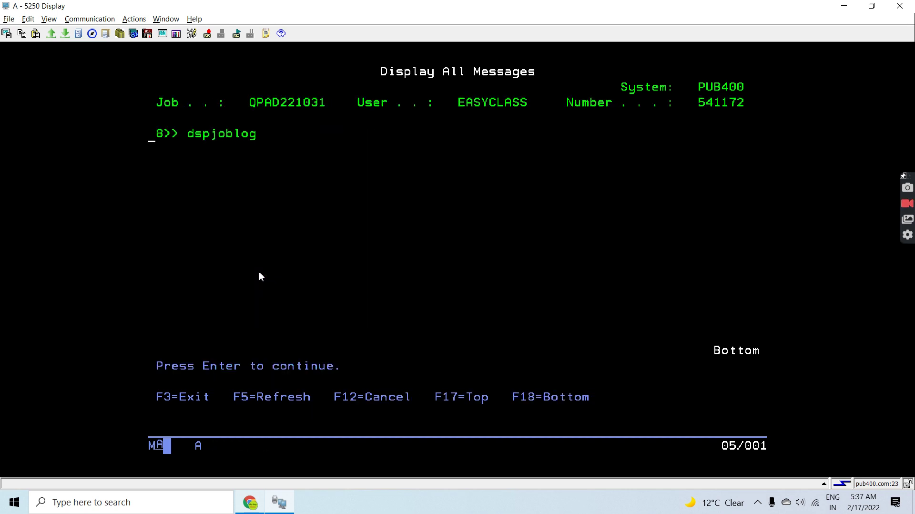
pyautogui.press('pageup')
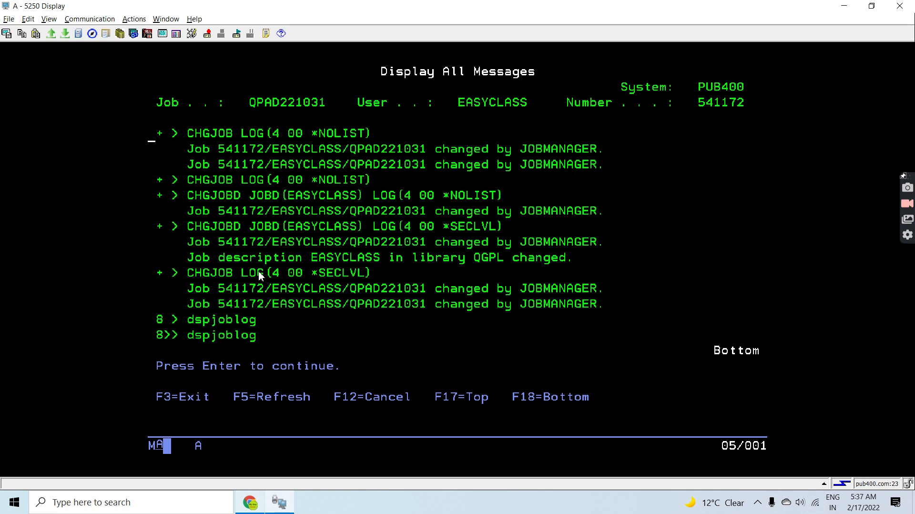
pyautogui.press('pageup')
pyautogui.press('pageup')
pyautogui.press('pageup')
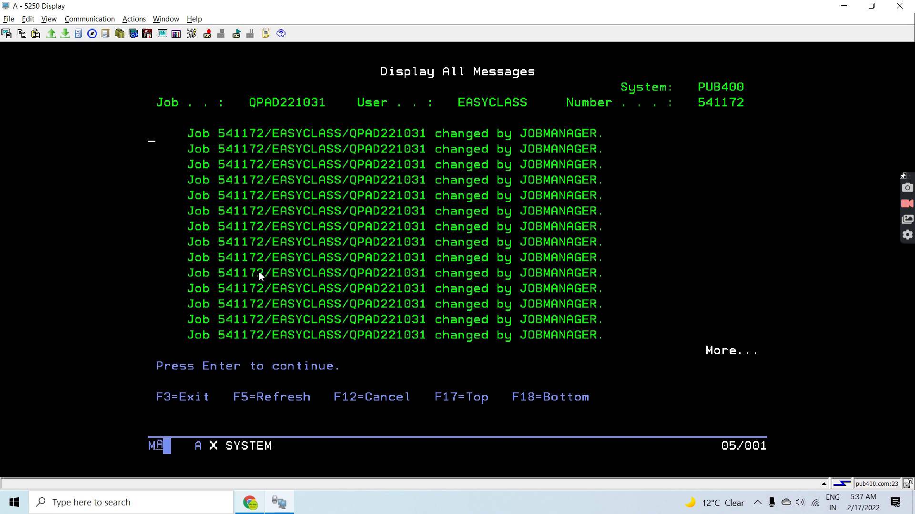
pyautogui.press('pageup')
pyautogui.press('pageup')
pyautogui.press('pageup')
pyautogui.press('pagedown')
pyautogui.press('pageup')
pyautogui.press('pageup')
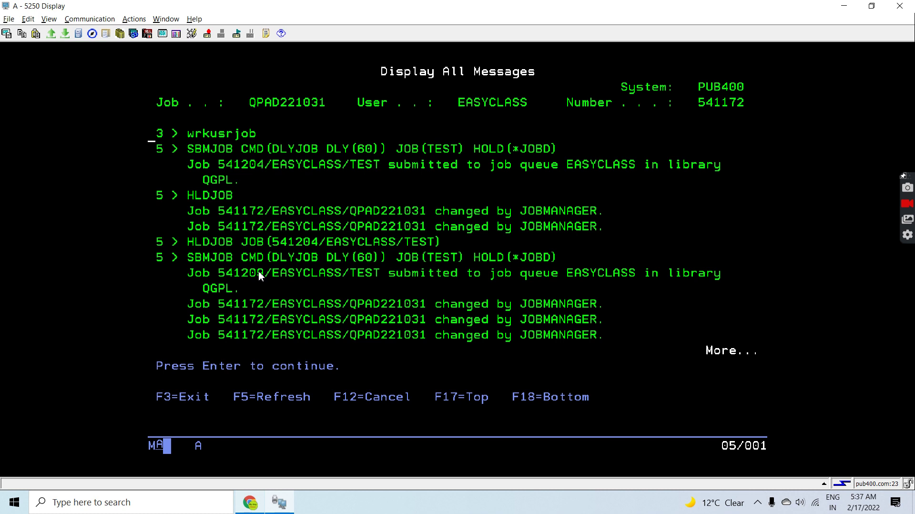
# Leave the job log for the Major Command Groups menu and switch to the Trello card in the browser
pyautogui.press('F12')
pyautogui.press('Return')
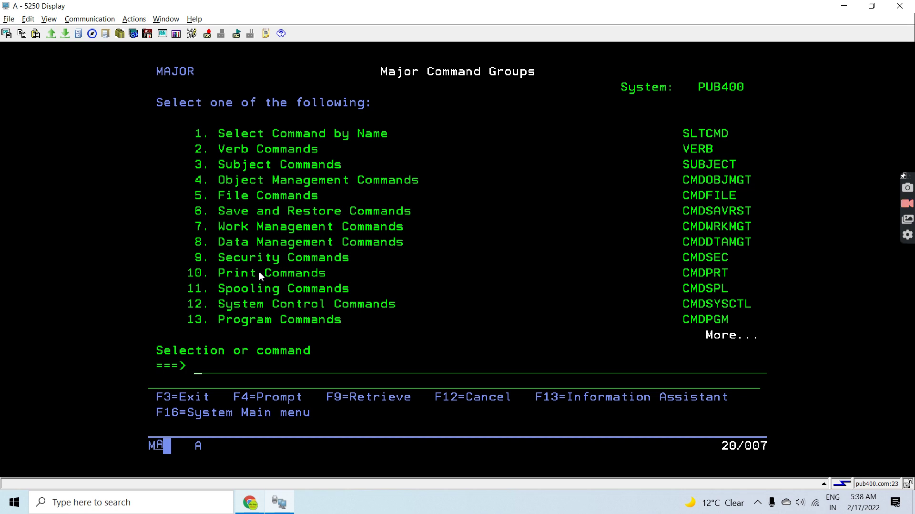
pyautogui.hotkey('alt', 'Tab')
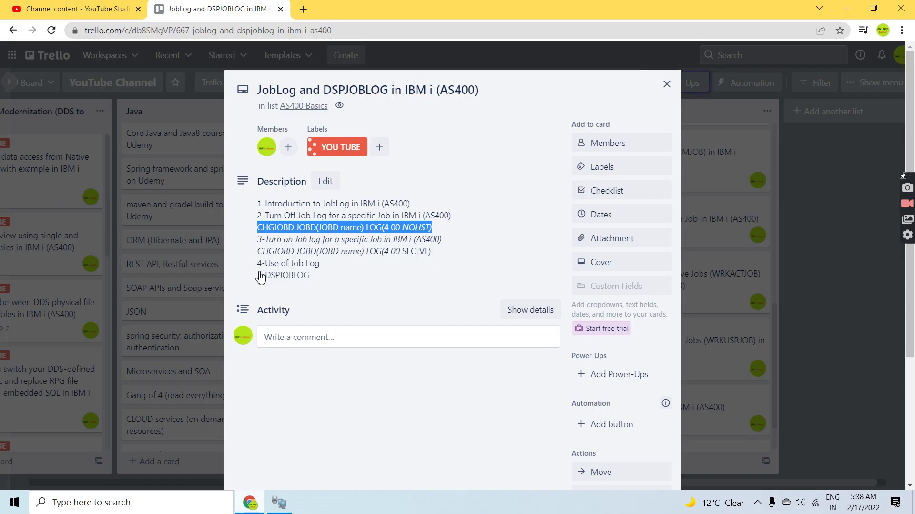